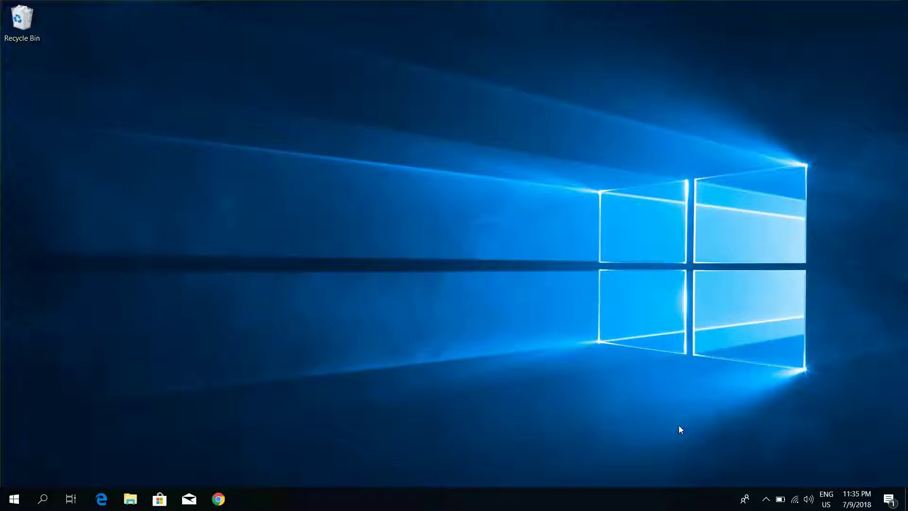
# Step: Open File Explorer and go to C:\ProgramData through the address bar
pyautogui.click(130, 499)
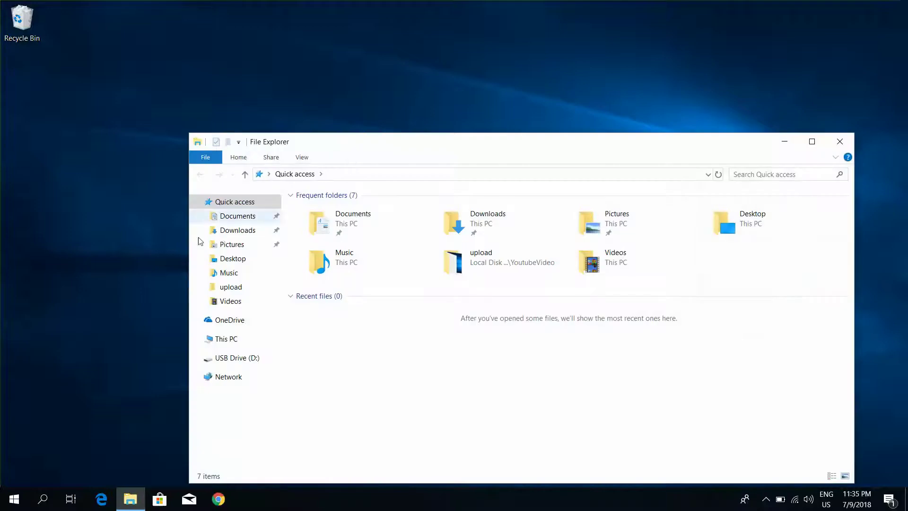
pyautogui.click(226, 339)
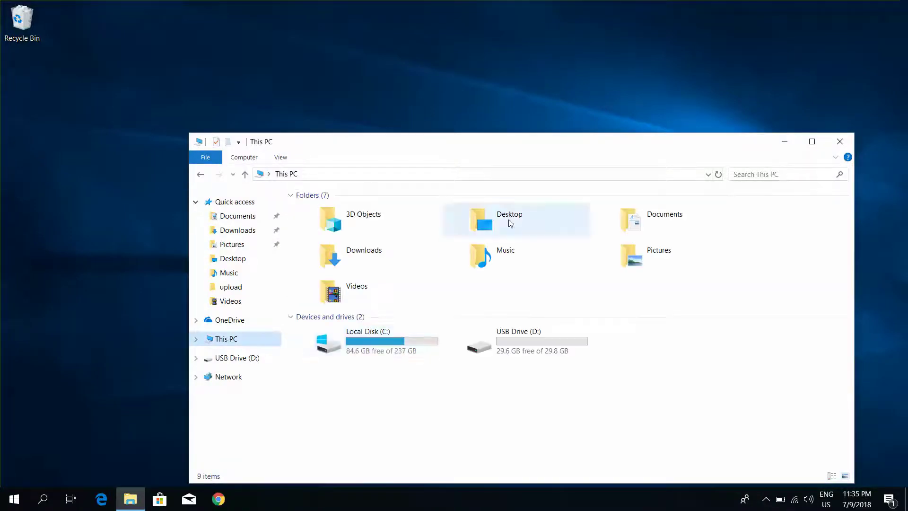
pyautogui.doubleClick(372, 345)
pyautogui.click(380, 172)
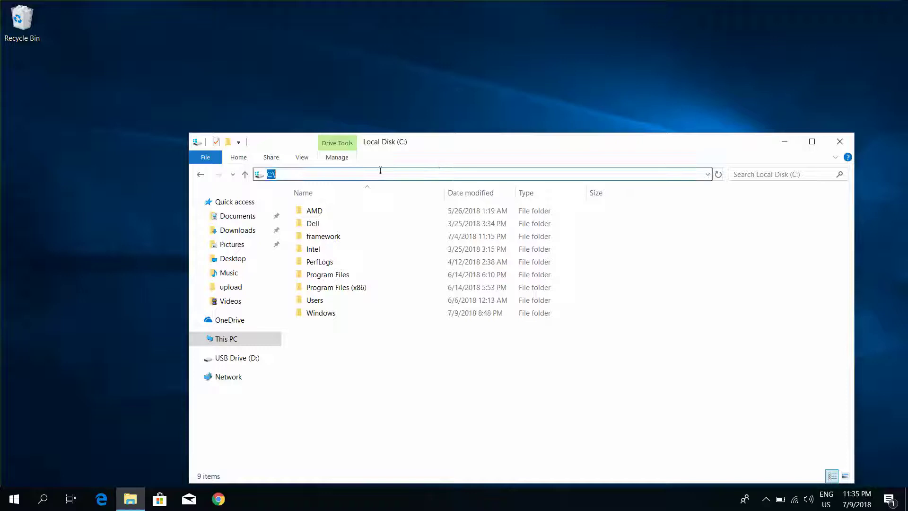
pyautogui.click(315, 175)
pyautogui.write('pro')
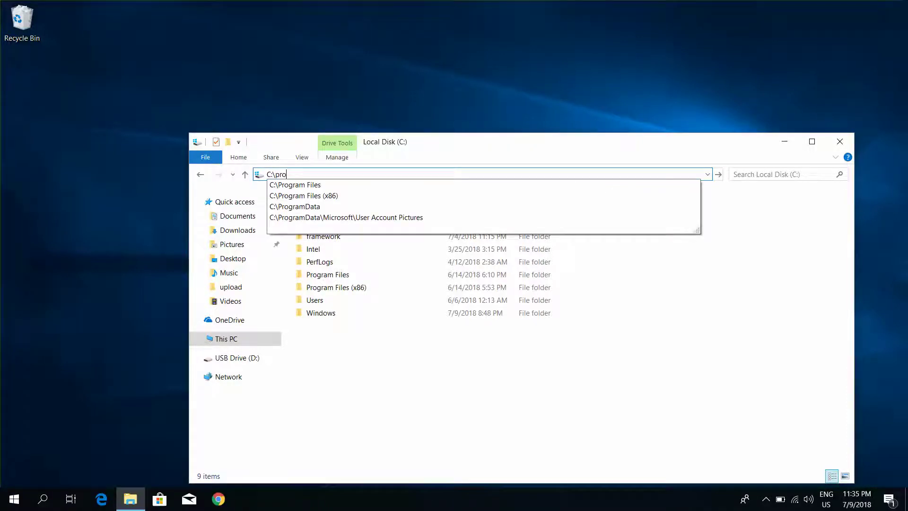
pyautogui.write('gramdata')
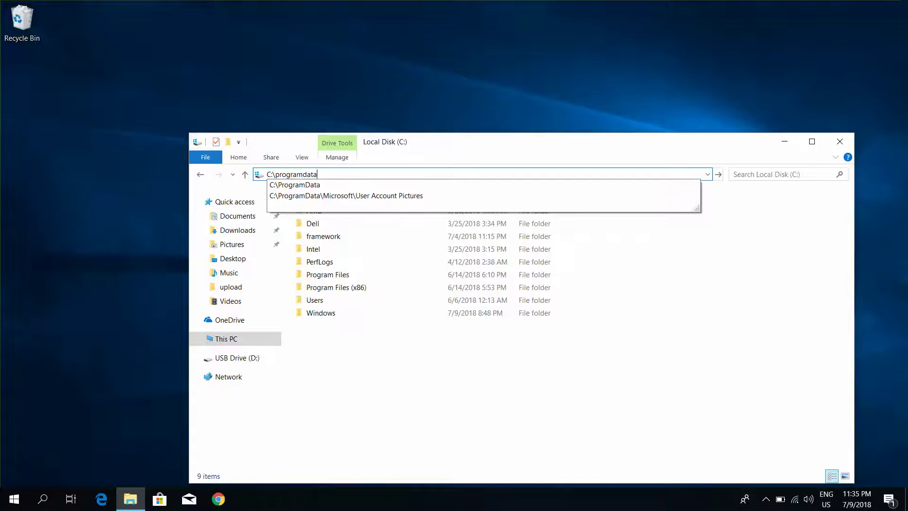
pyautogui.press('Return')
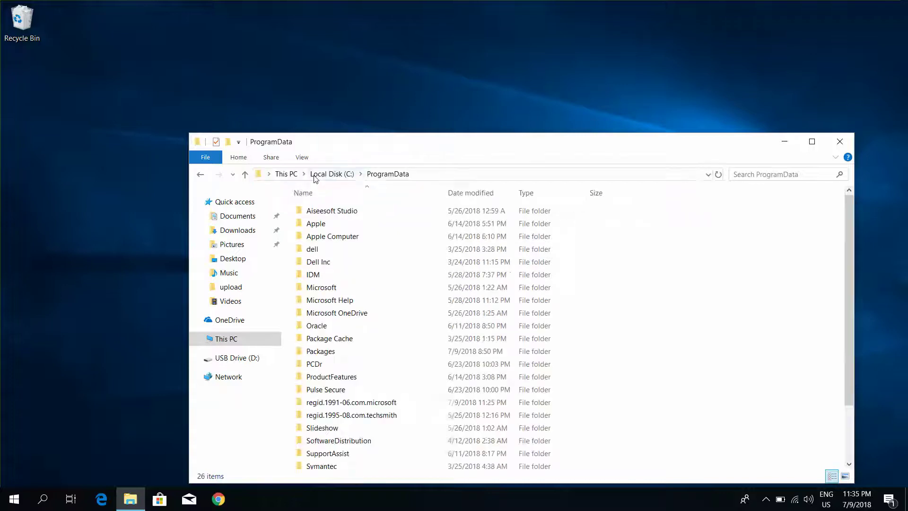
# Step: Open Microsoft > Search > Data > Applications > Windows, the search index folder
pyautogui.doubleClick(319, 289)
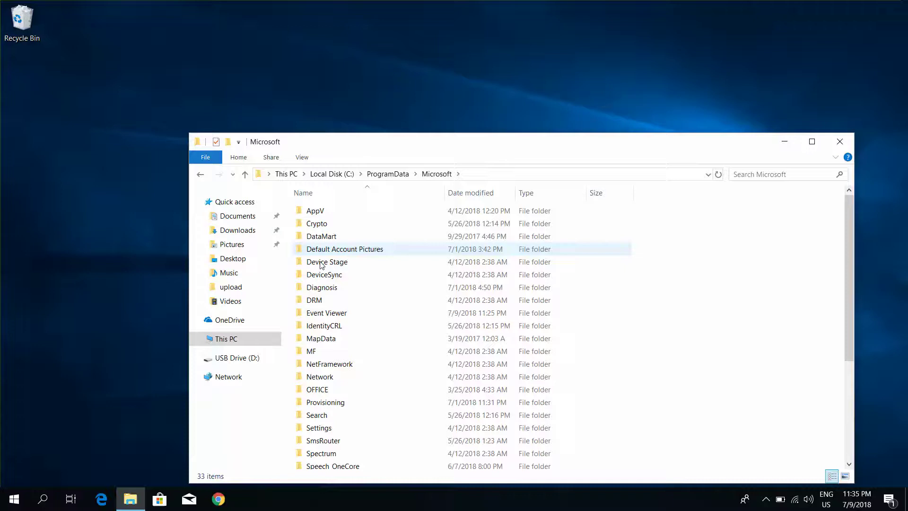
pyautogui.scroll(-2, 331, 327)
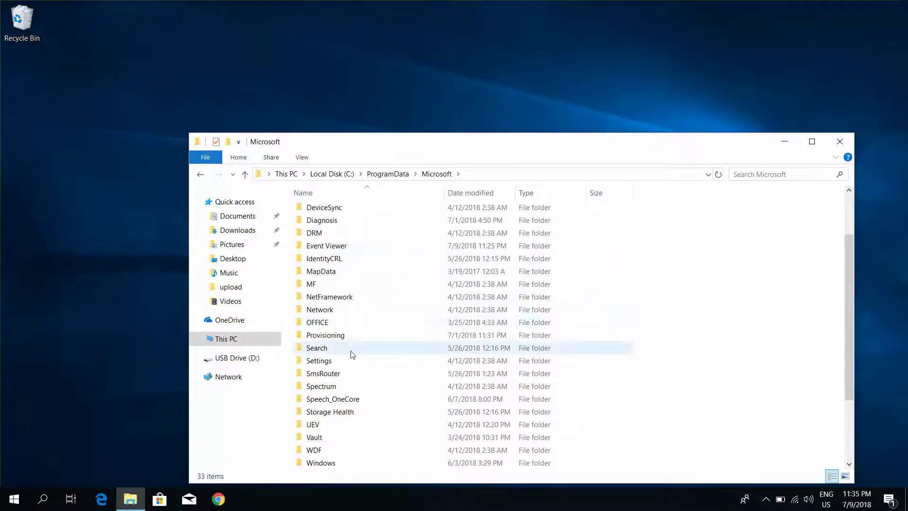
pyautogui.doubleClick(324, 352)
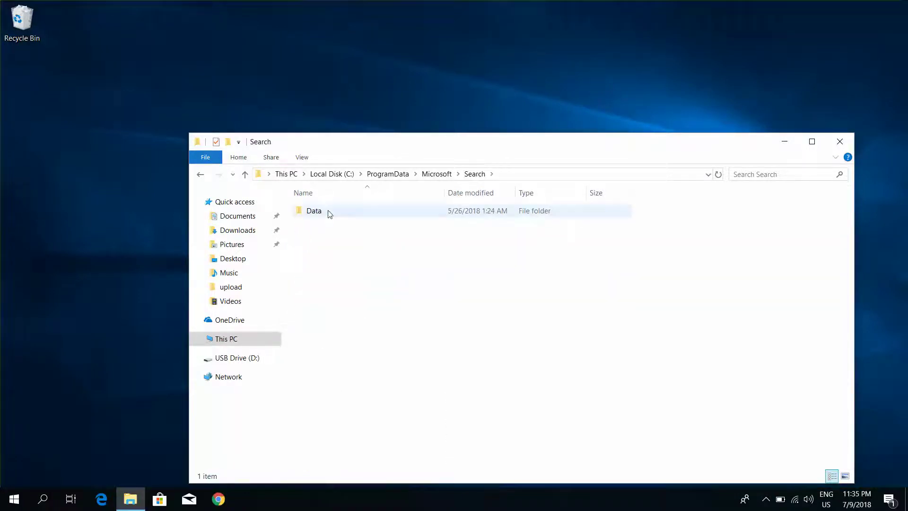
pyautogui.doubleClick(325, 211)
pyautogui.doubleClick(336, 217)
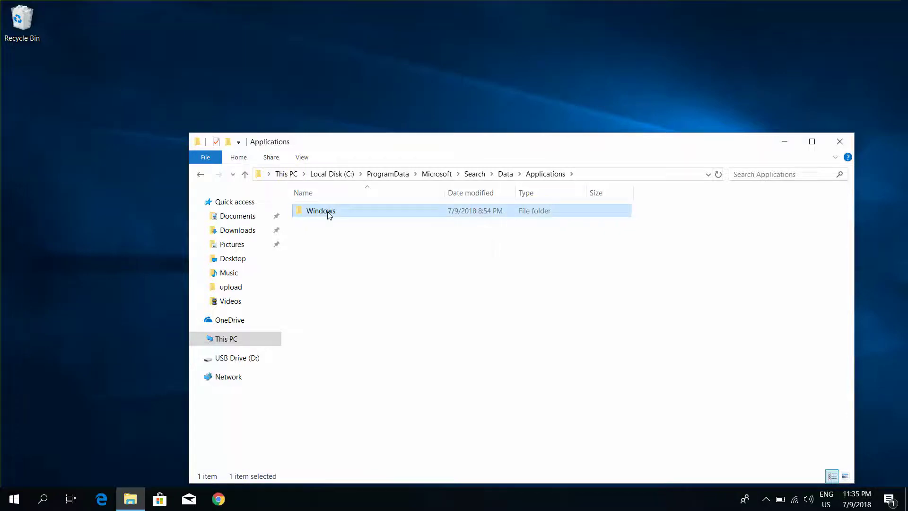
pyautogui.doubleClick(328, 212)
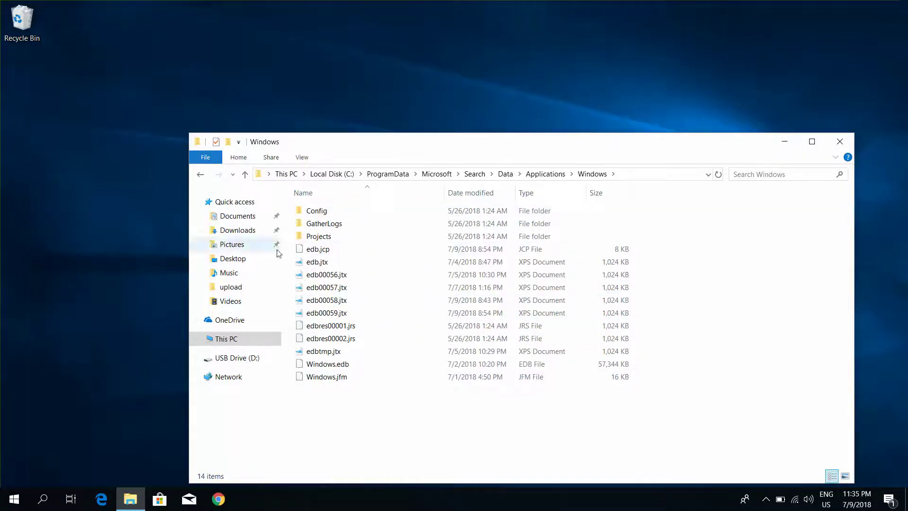
# Step: Select and delete all index files, skipping the six locked items like Windows.edb and GatherLogs
pyautogui.moveTo(325, 413); pyautogui.dragTo(500, 196)
pyautogui.press('Delete')
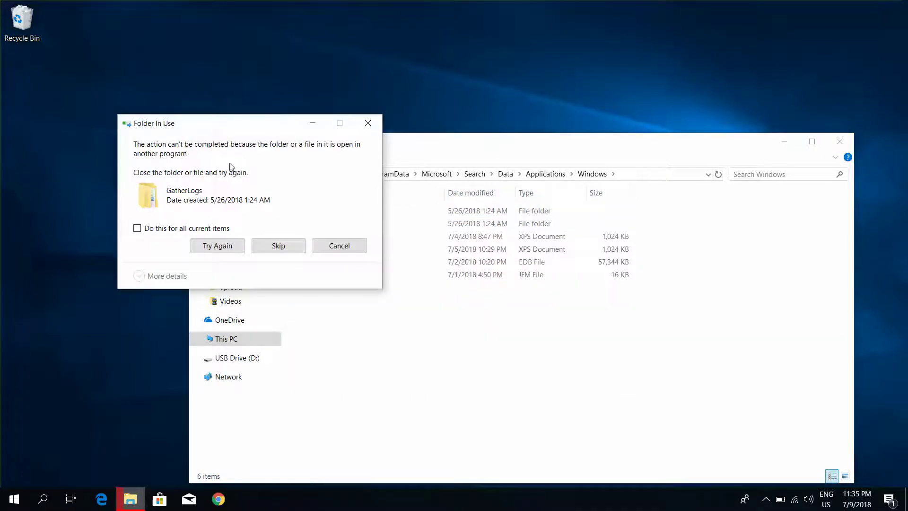
pyautogui.moveTo(230, 135); pyautogui.dragTo(543, 297)
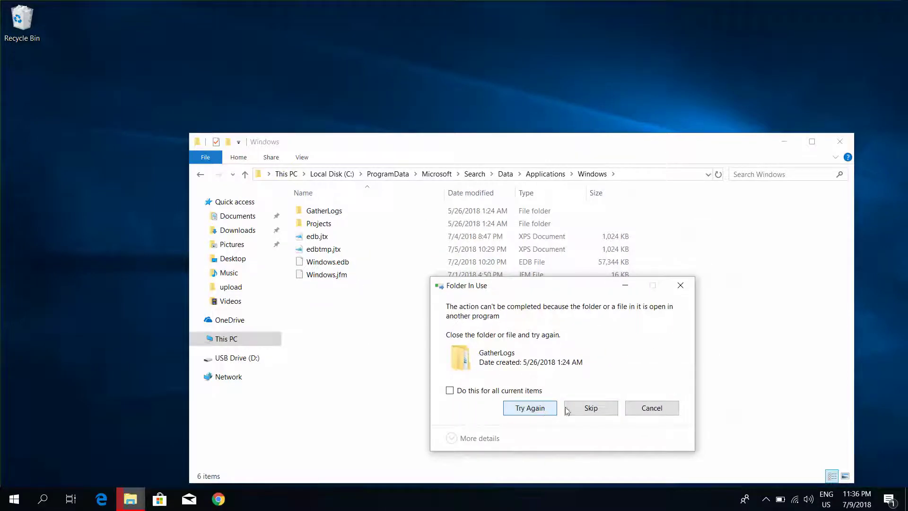
pyautogui.click(529, 407)
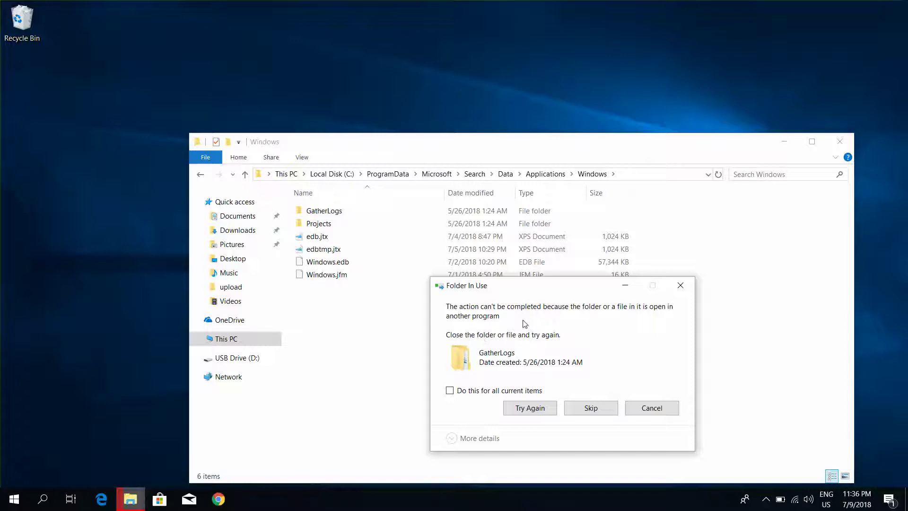
pyautogui.click(652, 408)
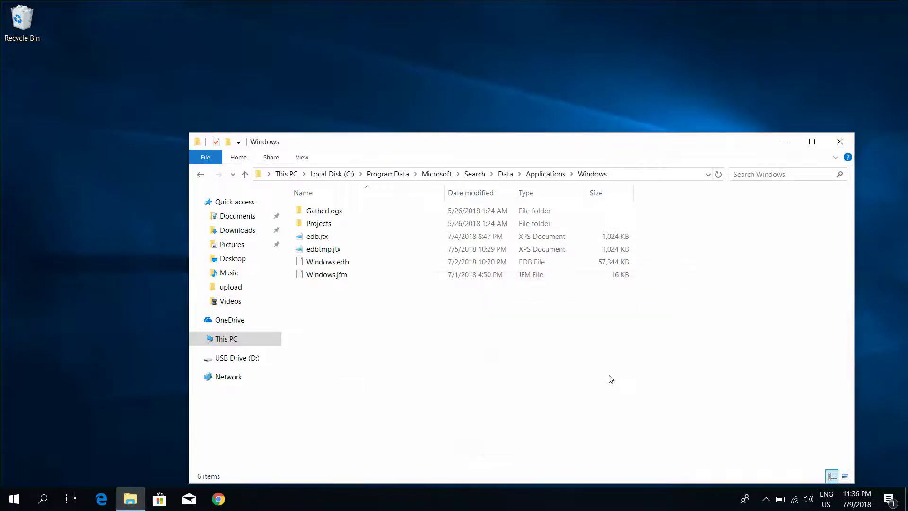
# Step: Run services.msc from the Start button's Run dialog
pyautogui.rightClick(6, 506)
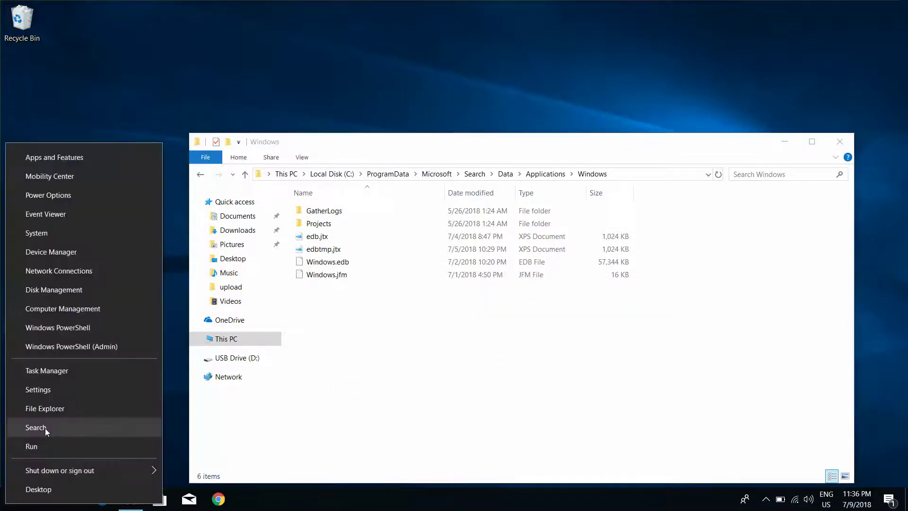
pyautogui.click(43, 443)
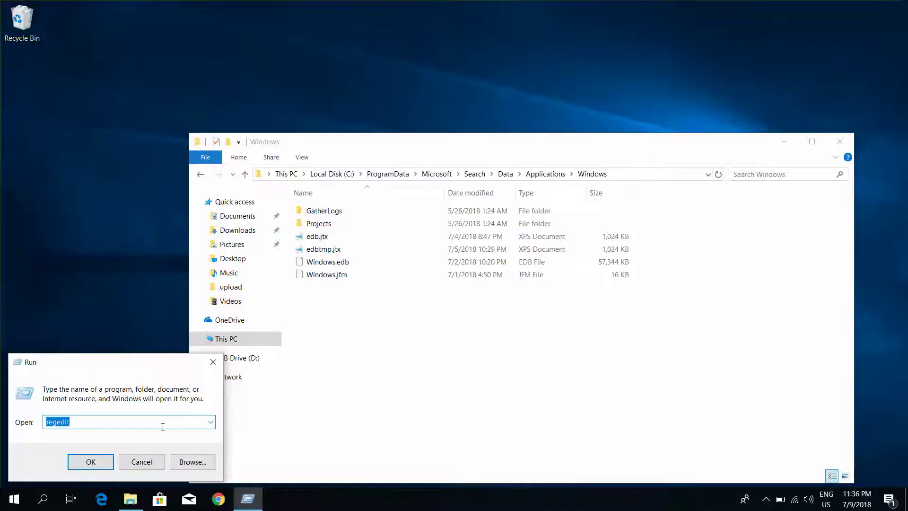
pyautogui.write('servic')
pyautogui.press('BackSpace')
pyautogui.press('BackSpace')
pyautogui.press('BackSpace')
pyautogui.write('vicess.msc')
pyautogui.press('Return')
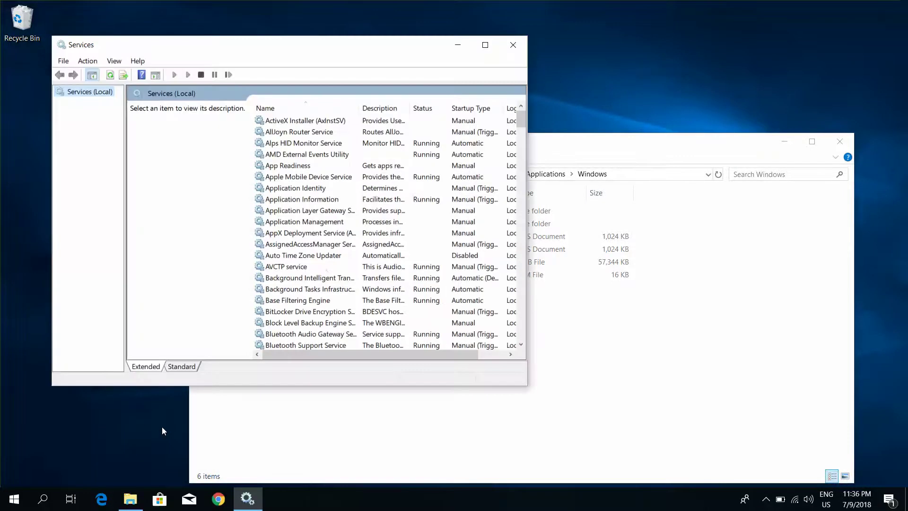
# Step: Find the Windows Search service in the list and open its properties
pyautogui.click(327, 269)
pyautogui.write('win')
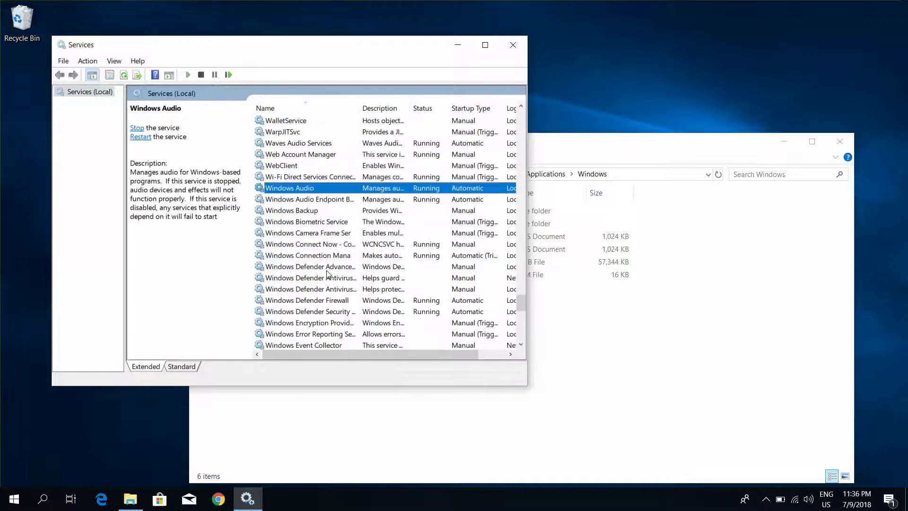
pyautogui.scroll(-3, 334, 283)
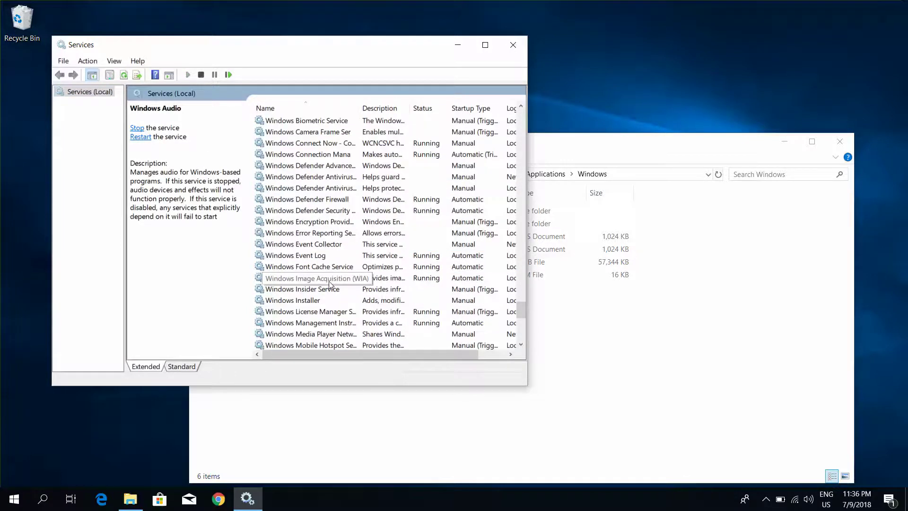
pyautogui.scroll(-3, 308, 304)
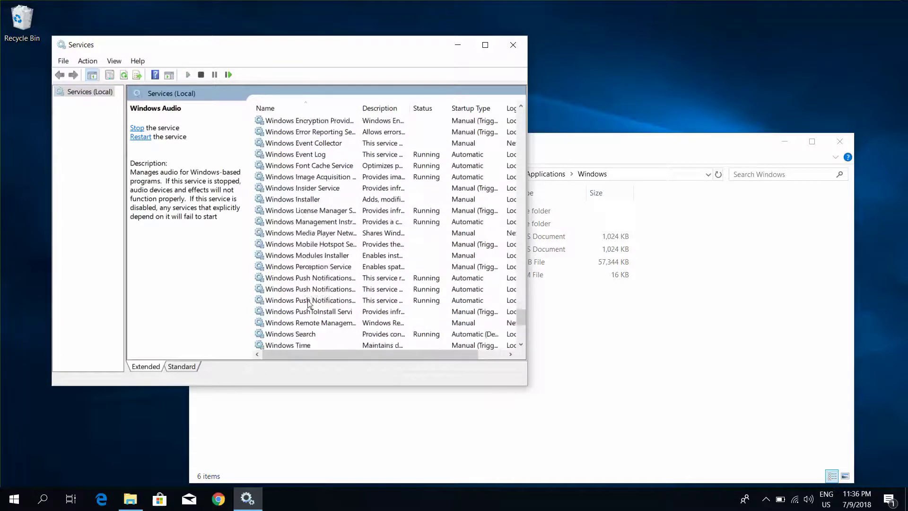
pyautogui.scroll(-1, 309, 309)
pyautogui.doubleClick(307, 304)
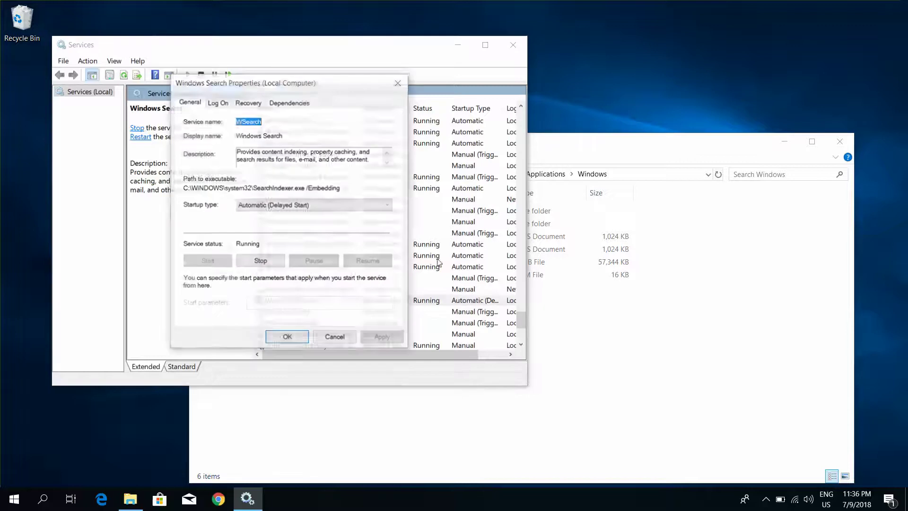
# Step: Stop Windows Search, set its startup type to Disabled, and apply
pyautogui.click(260, 261)
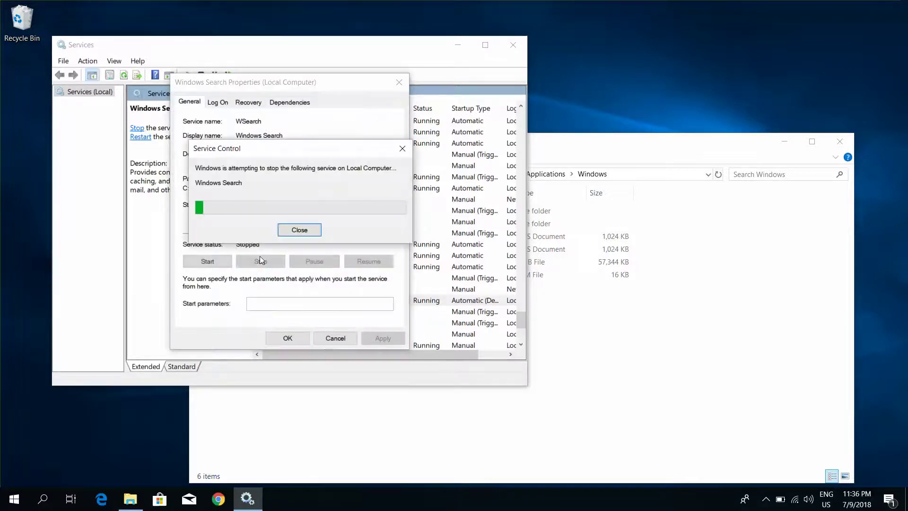
pyautogui.click(256, 208)
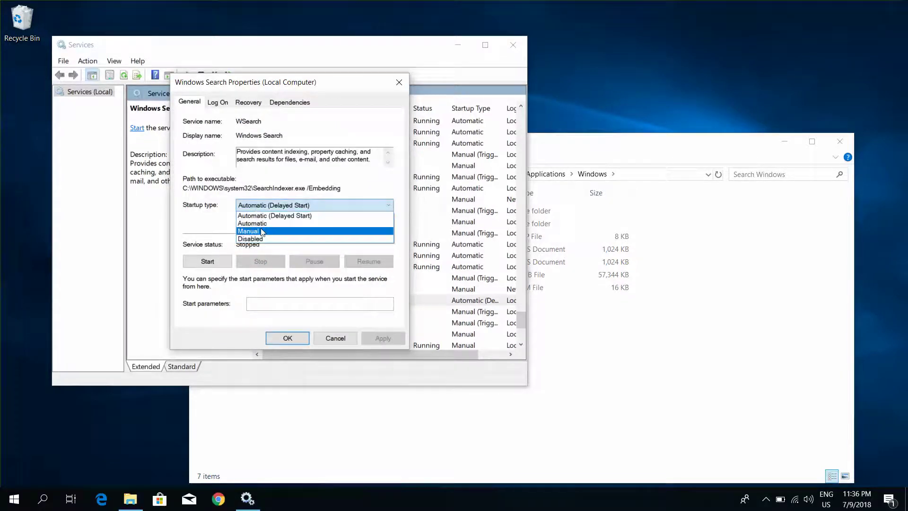
pyautogui.click(262, 239)
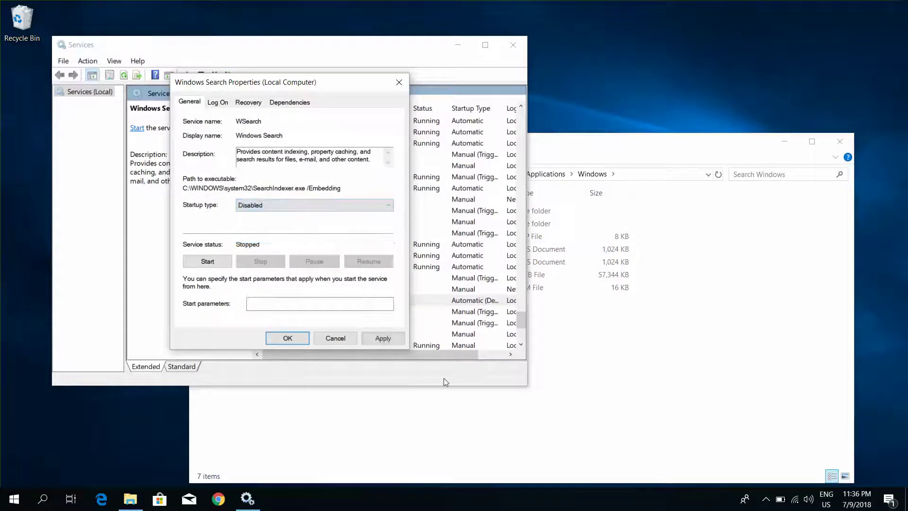
pyautogui.click(383, 338)
pyautogui.click(287, 338)
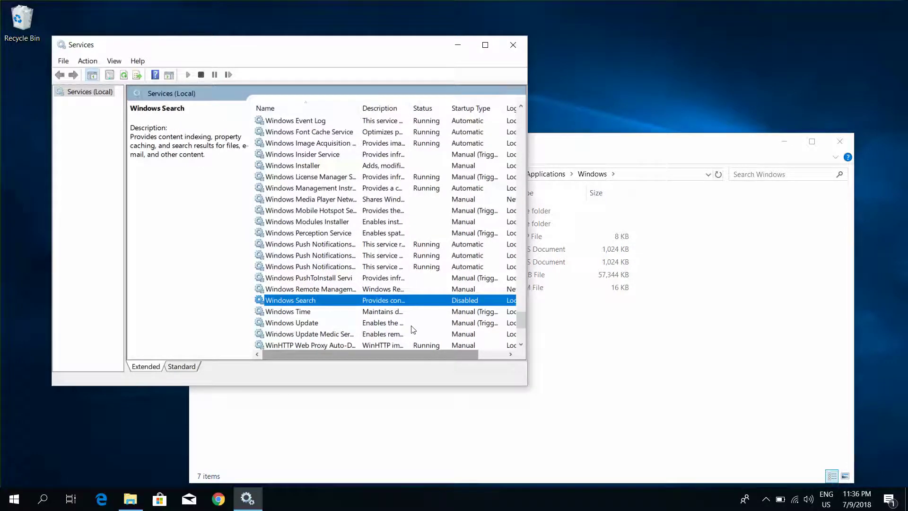
# Step: Delete every remaining file in the Windows search index folder, leaving it with 0 items
pyautogui.click(553, 382)
pyautogui.moveTo(494, 379); pyautogui.dragTo(312, 199)
pyautogui.press('Delete')
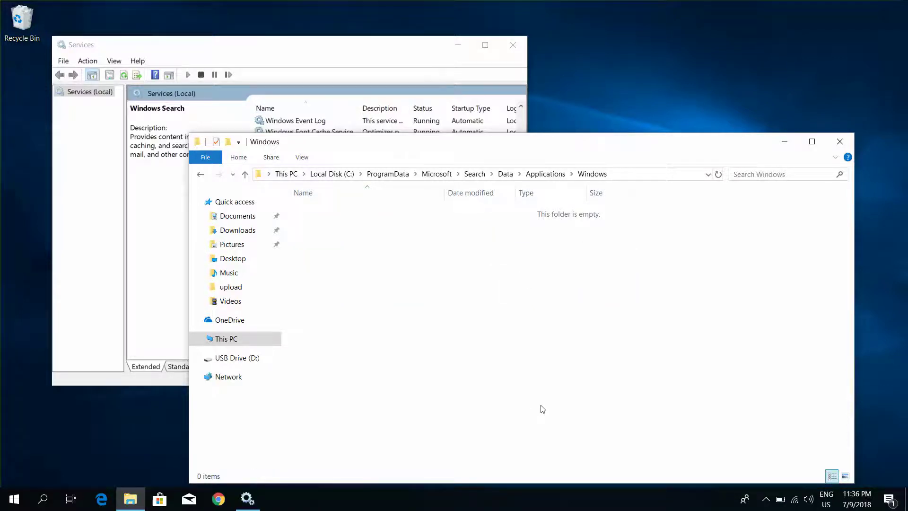
pyautogui.click(351, 53)
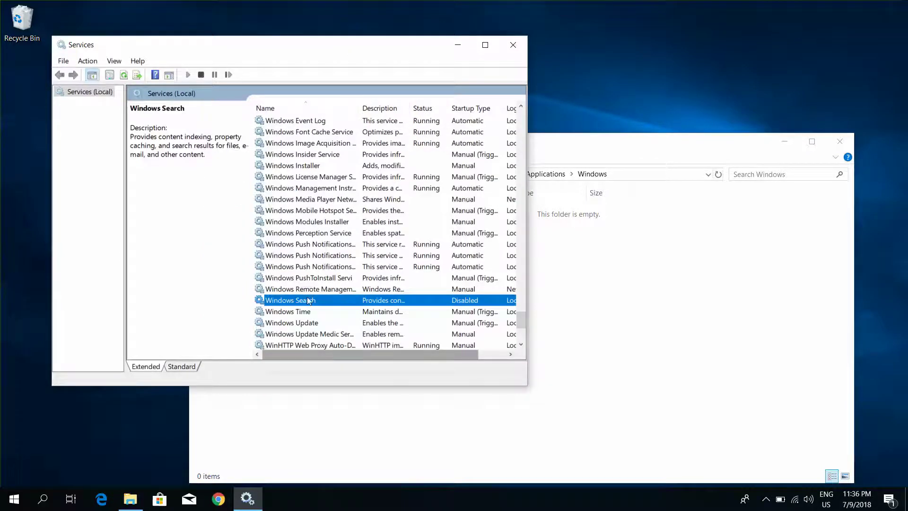
# Step: Set Windows Search back to Automatic (Delayed Start) and start the service
pyautogui.doubleClick(275, 302)
pyautogui.click(241, 205)
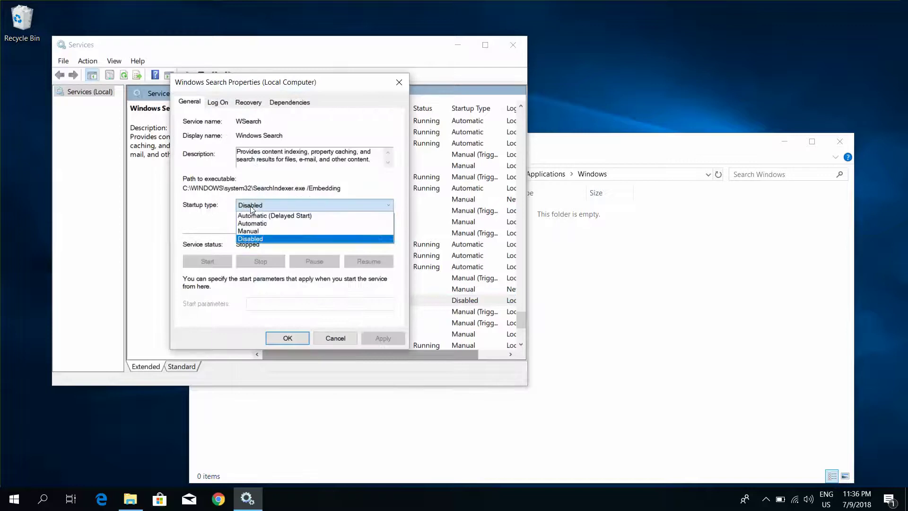
pyautogui.click(268, 217)
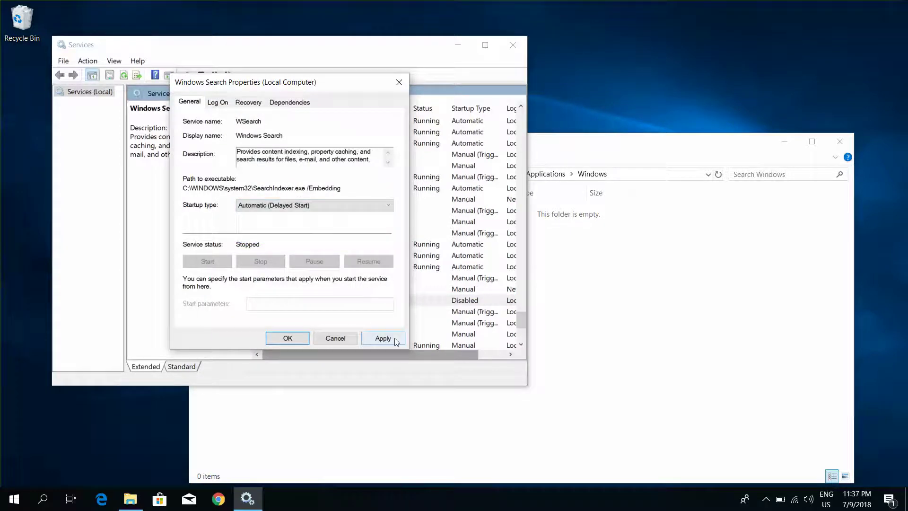
pyautogui.click(388, 338)
pyautogui.click(210, 262)
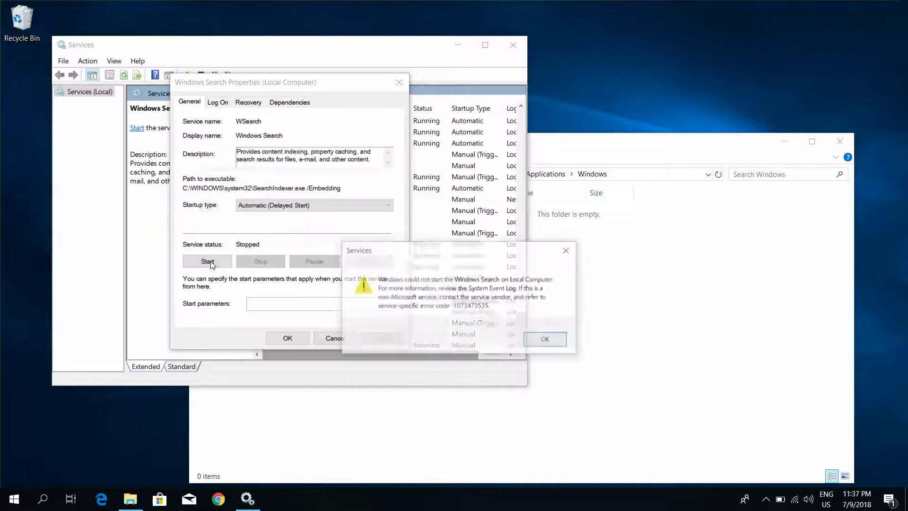
# Step: Dismiss the service and folder error messages, go up to the Search folder, and close the properties
pyautogui.click(543, 341)
pyautogui.click(549, 261)
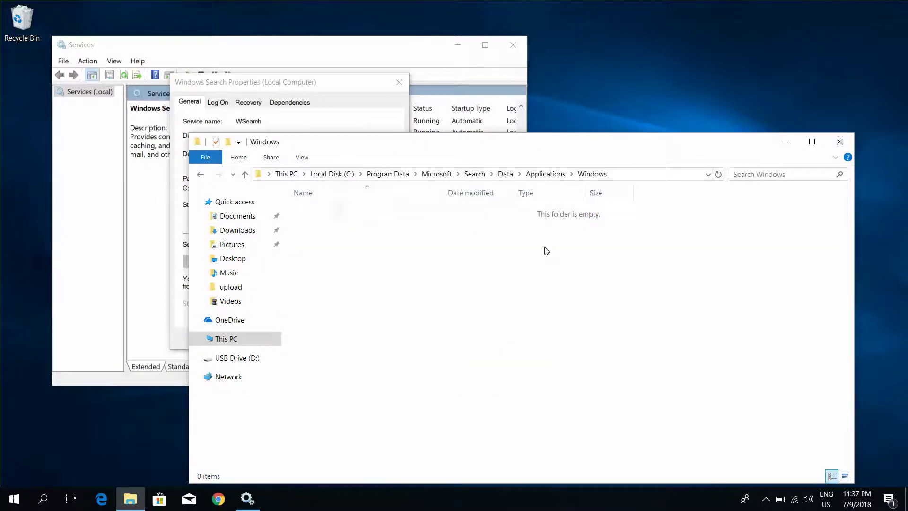
pyautogui.click(475, 173)
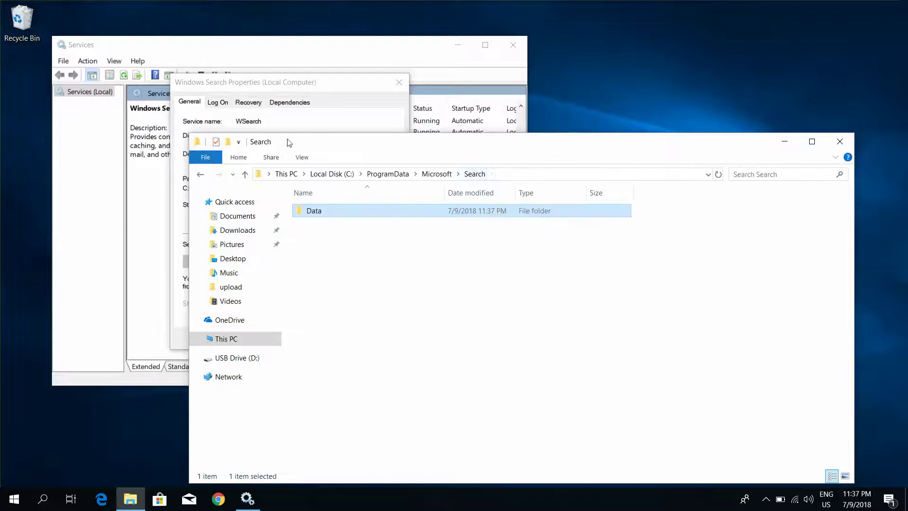
pyautogui.click(261, 85)
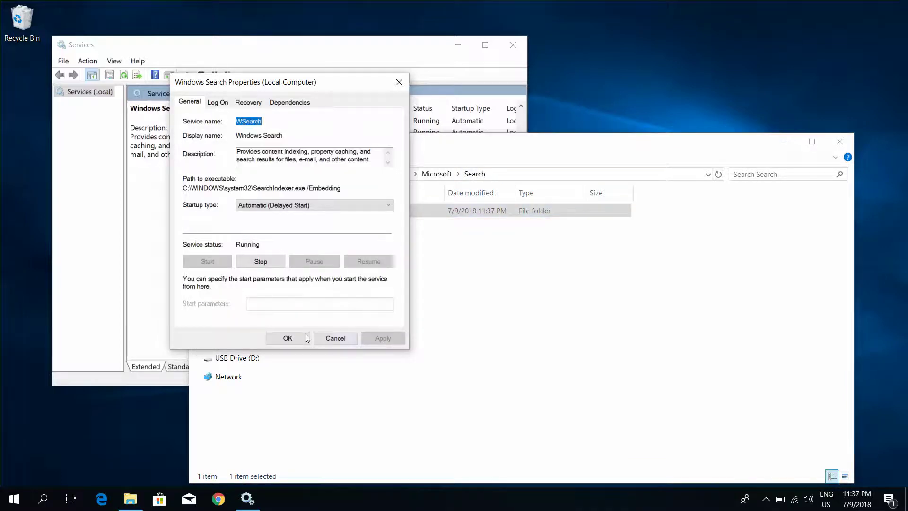
pyautogui.click(287, 338)
pyautogui.click(299, 52)
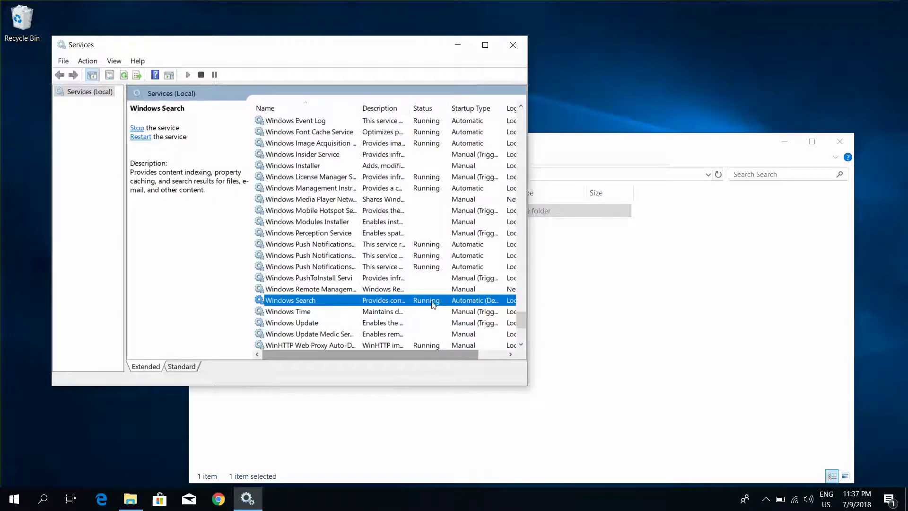
# Step: Check that Windows Search shows Running, then minimize Services
pyautogui.doubleClick(404, 300)
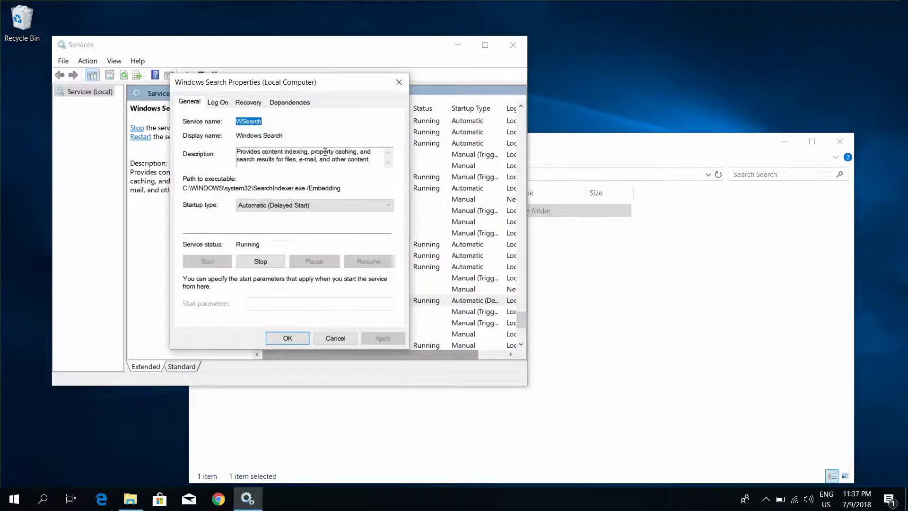
pyautogui.click(286, 339)
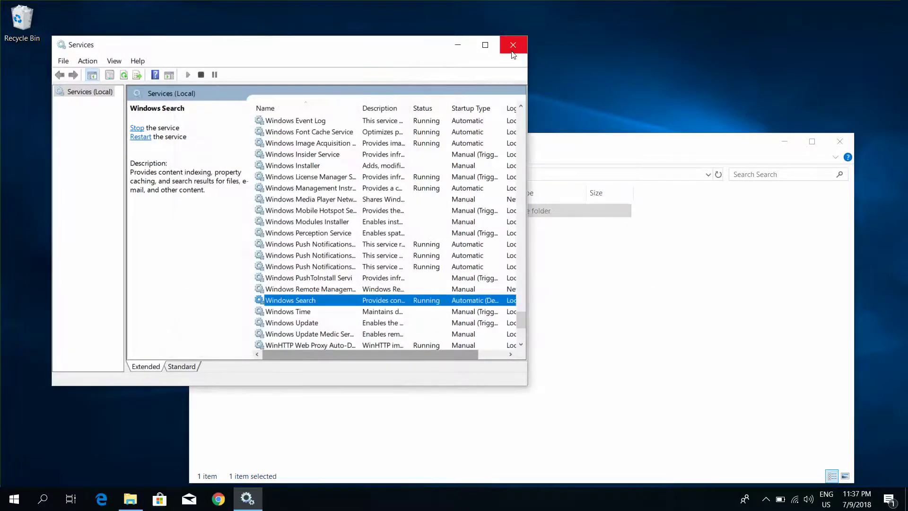
pyautogui.click(458, 45)
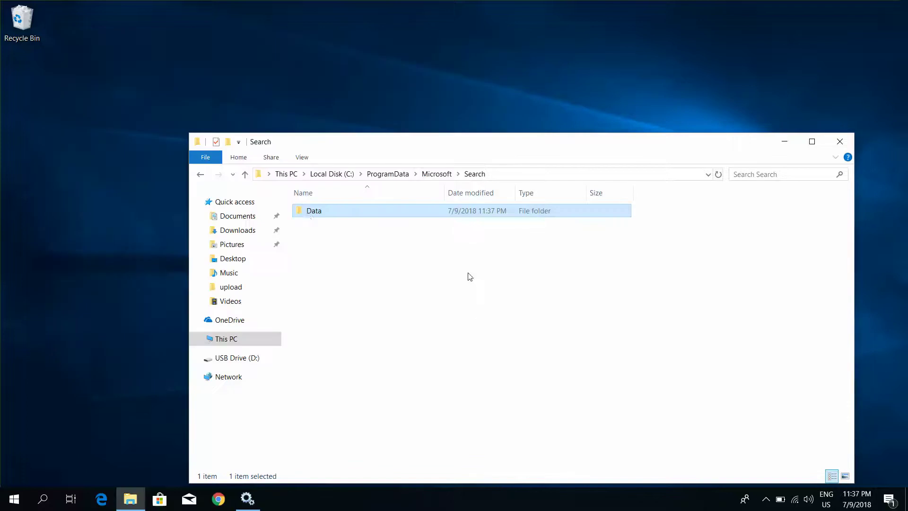
# Step: Open Data with permanent access, then Applications\Windows, showing the 15 rebuilt index files
pyautogui.doubleClick(310, 213)
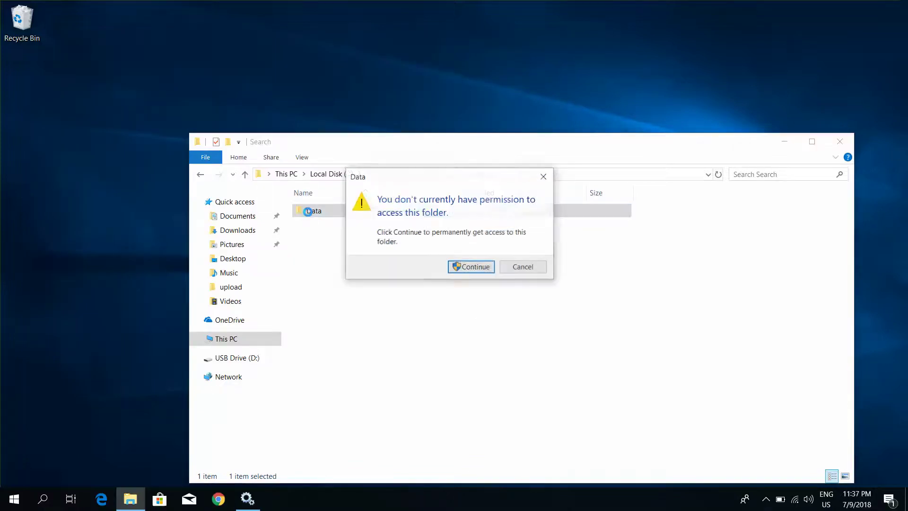
pyautogui.click(473, 266)
pyautogui.doubleClick(325, 214)
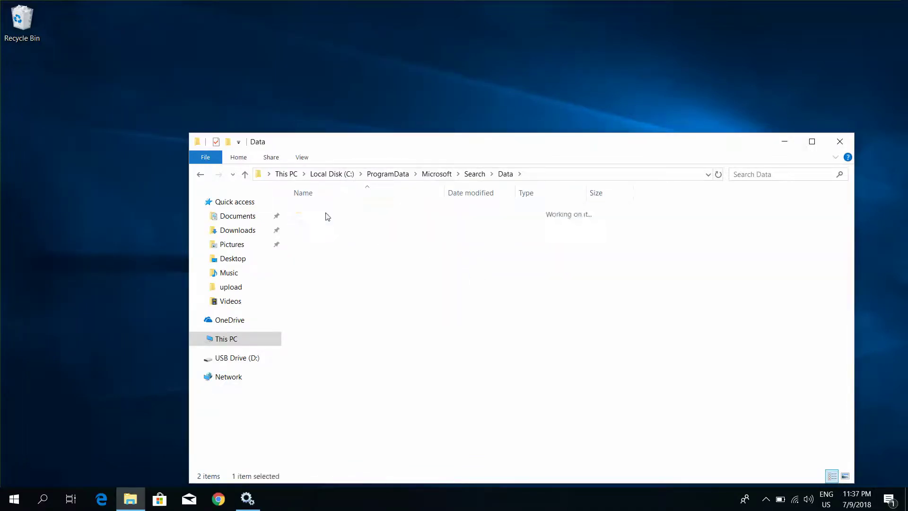
pyautogui.doubleClick(321, 212)
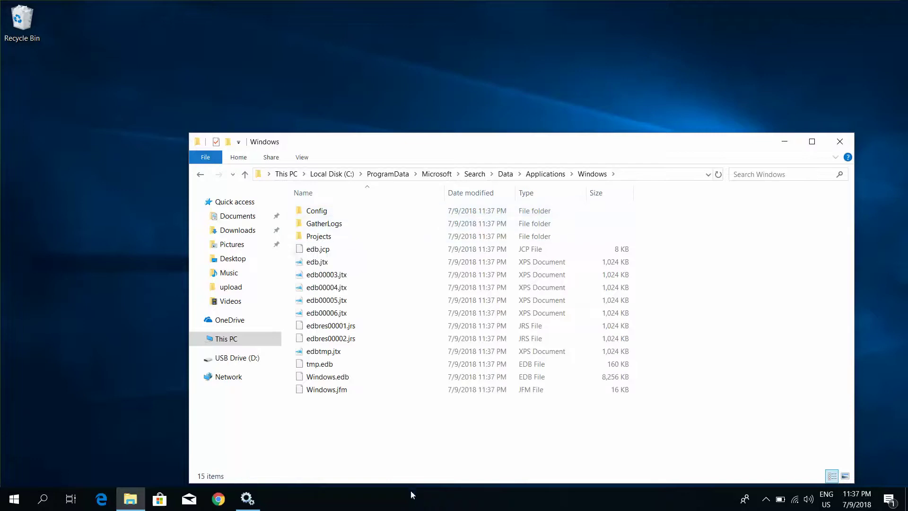
pyautogui.moveTo(370, 444); pyautogui.dragTo(639, 199)
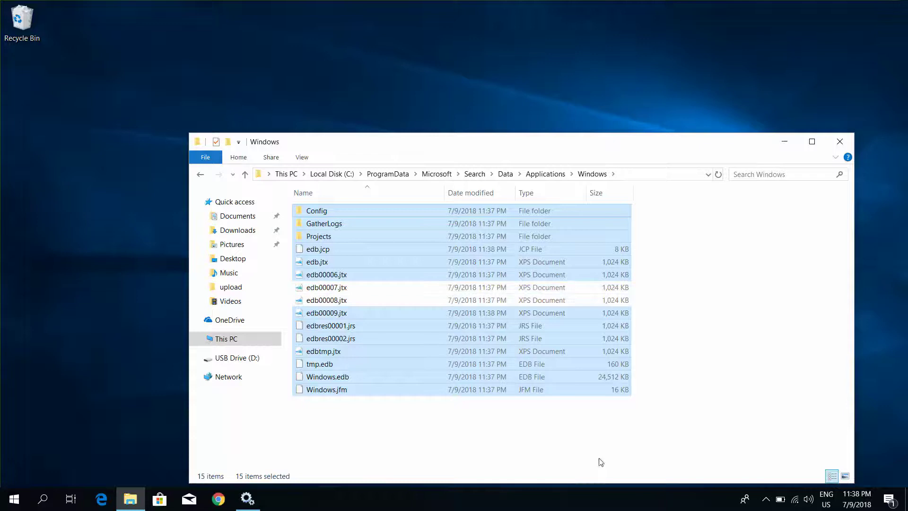
pyautogui.click(449, 426)
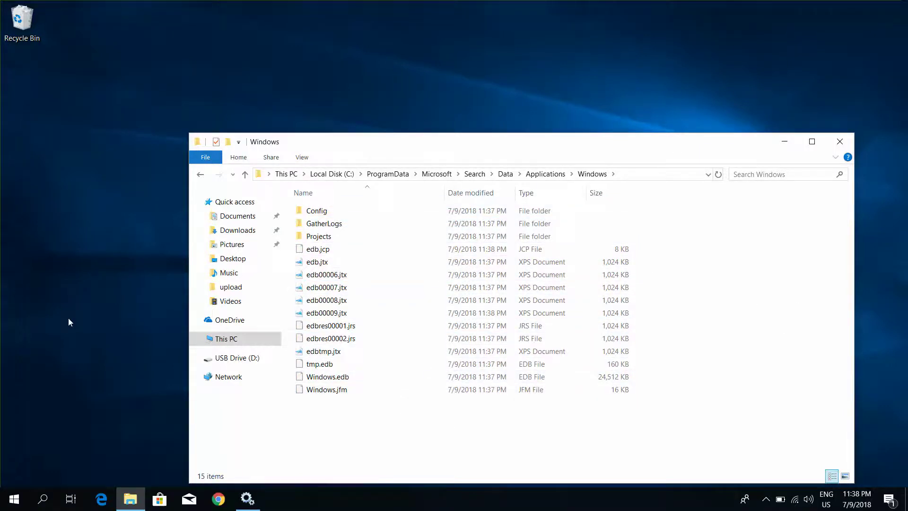
# Step: Launch Control Panel by running 'control panel' from the Run dialog
pyautogui.rightClick(7, 504)
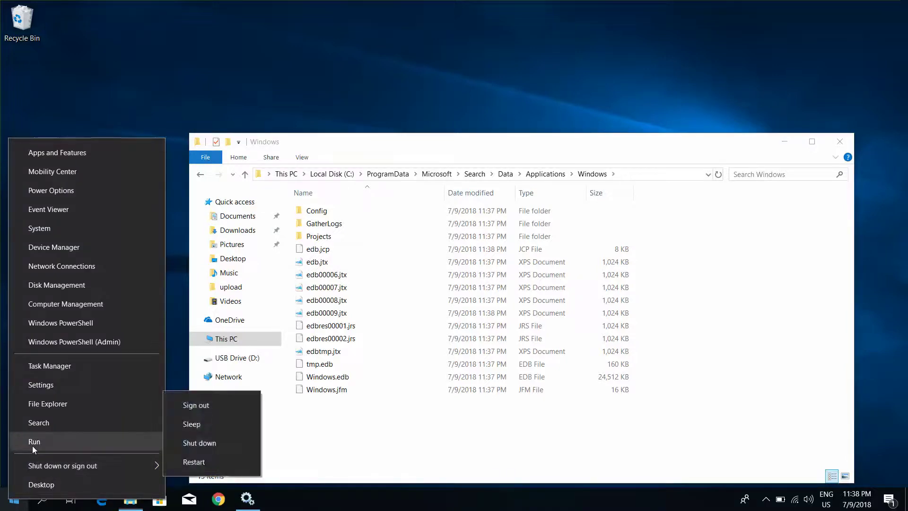
pyautogui.click(32, 442)
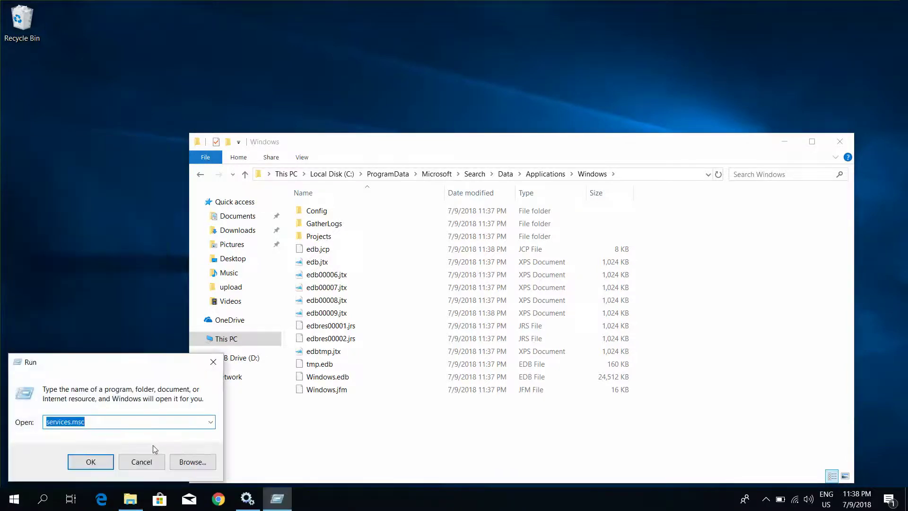
pyautogui.write('contr')
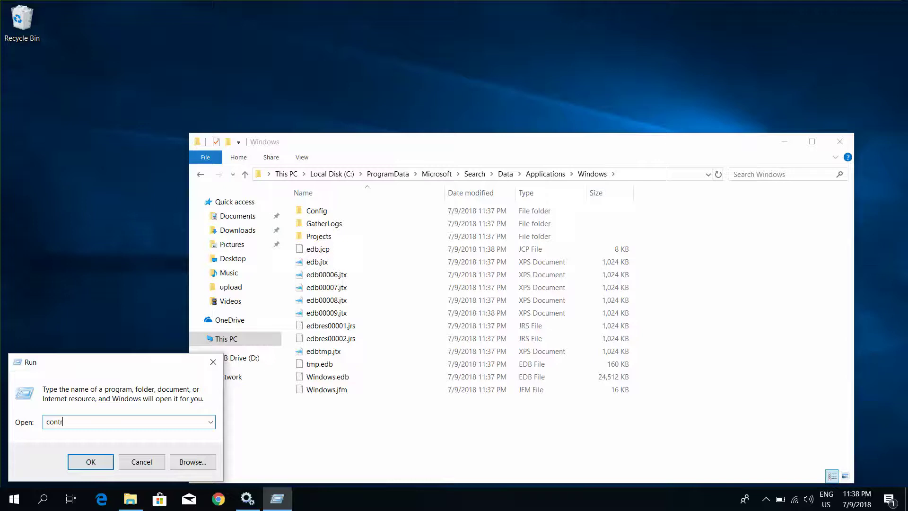
pyautogui.write('ol panel')
pyautogui.press('Return')
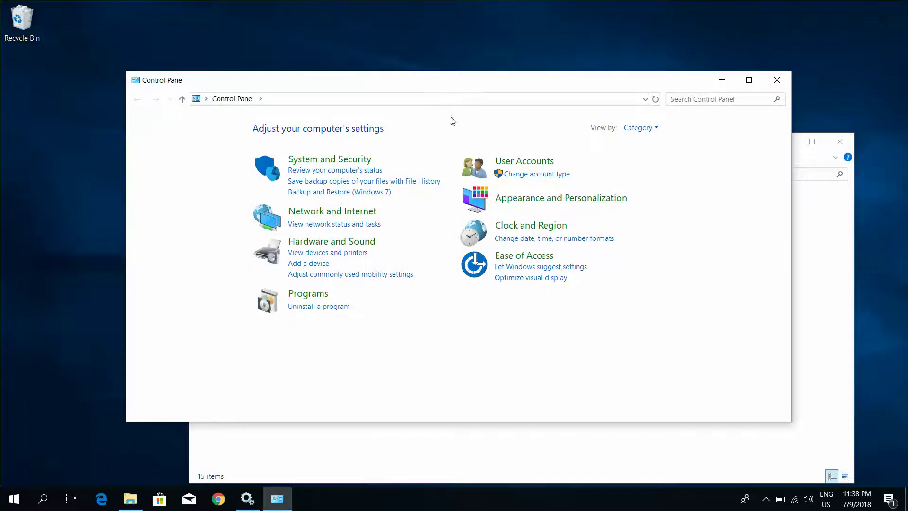
# Step: View all Control Panel items as Large icons and maximize the window
pyautogui.click(639, 128)
pyautogui.click(668, 159)
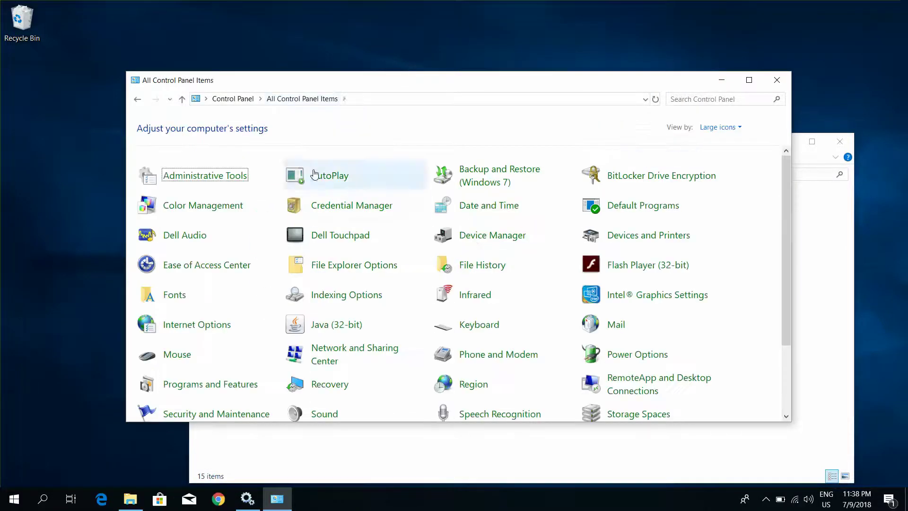
pyautogui.doubleClick(341, 86)
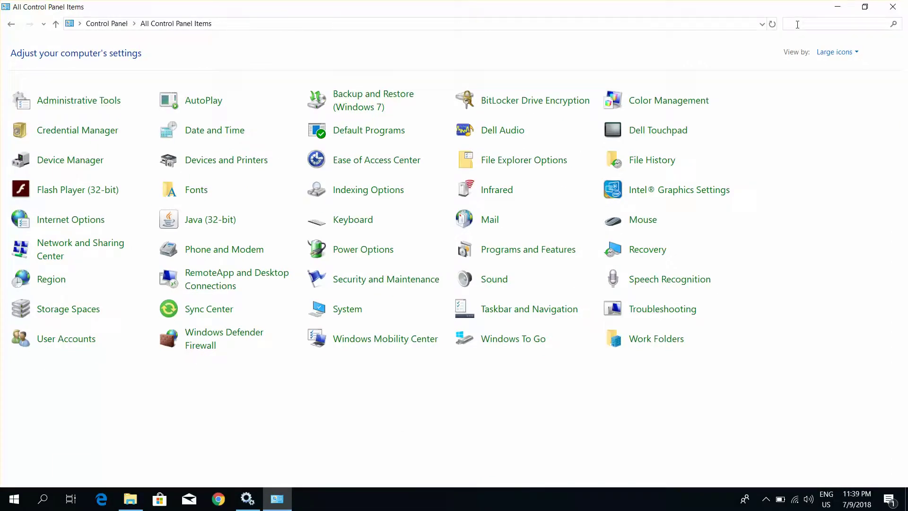
# Step: Search Control Panel for 'inde' so Indexing Options appears first
pyautogui.write("'ndex")
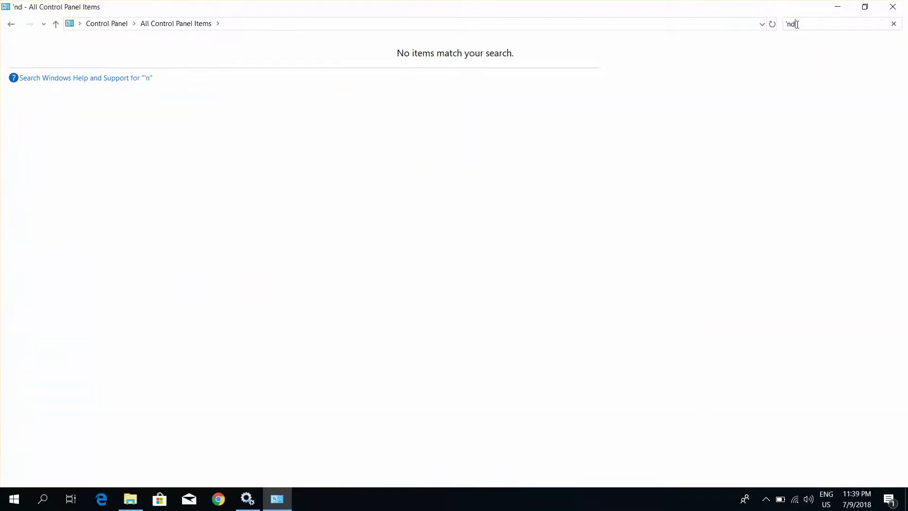
pyautogui.doubleClick(796, 24)
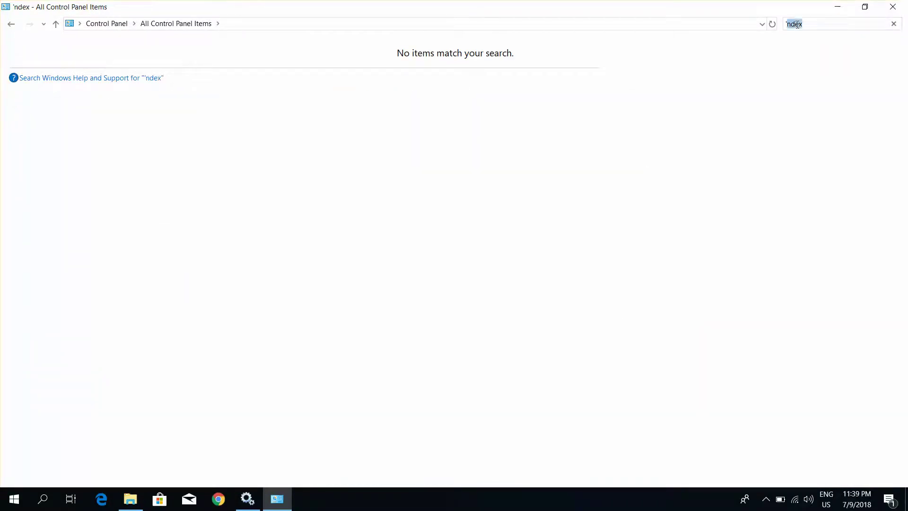
pyautogui.write('index')
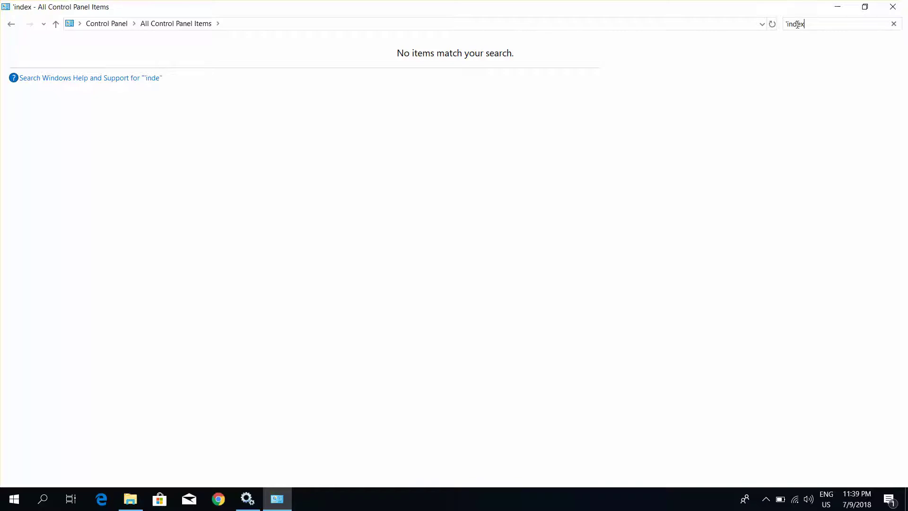
pyautogui.doubleClick(789, 25)
pyautogui.press('Escape')
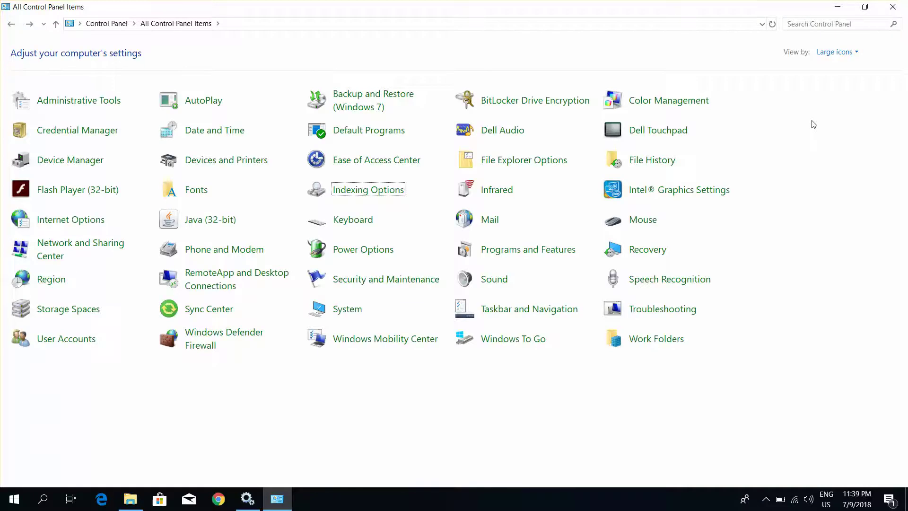
pyautogui.click(793, 28)
pyautogui.write('inde')
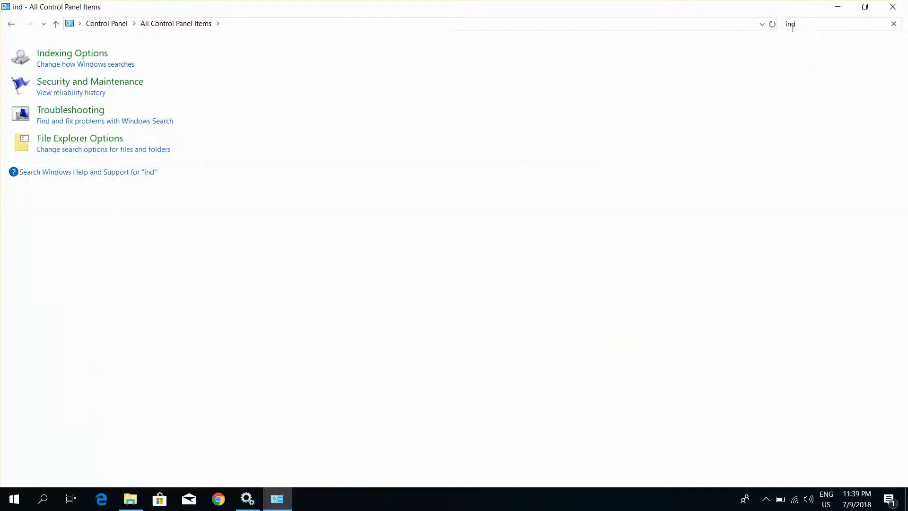
# Step: Open Indexing Options and rebuild the index from Advanced, confirming with OK
pyautogui.click(56, 59)
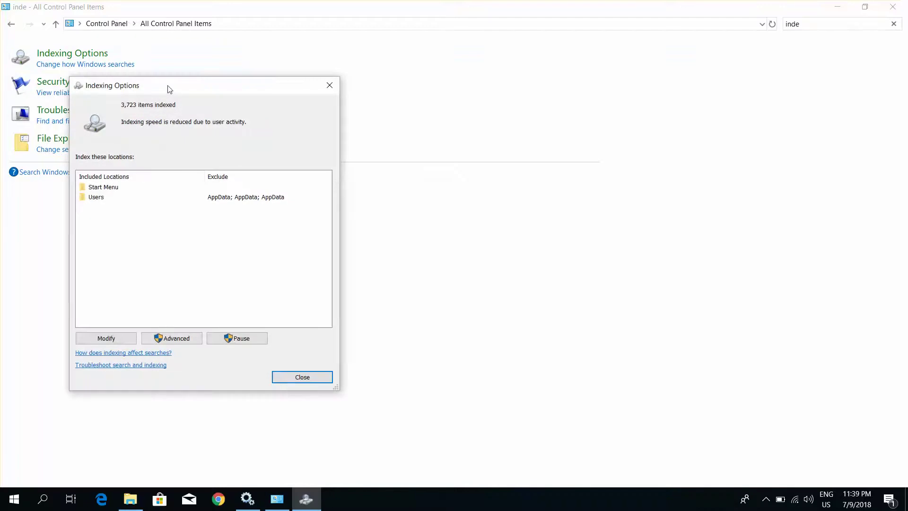
pyautogui.moveTo(170, 89); pyautogui.dragTo(488, 141)
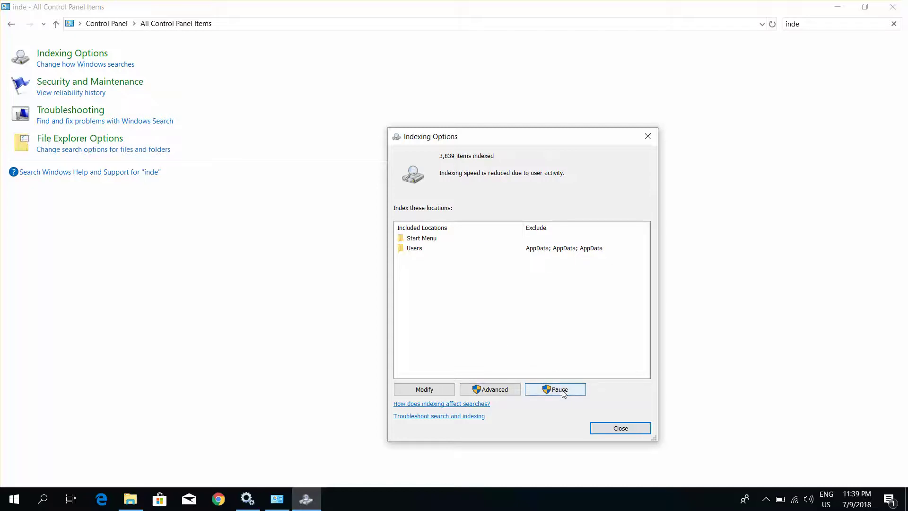
pyautogui.click(504, 390)
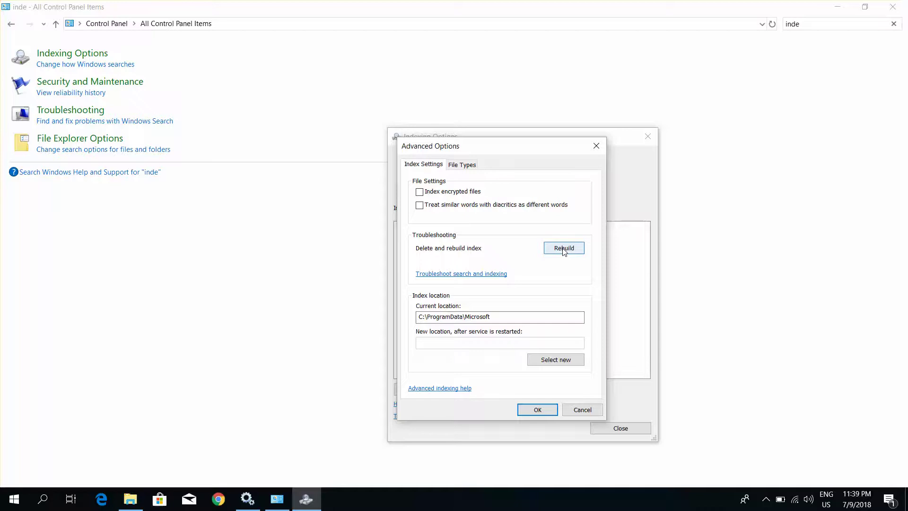
pyautogui.click(564, 249)
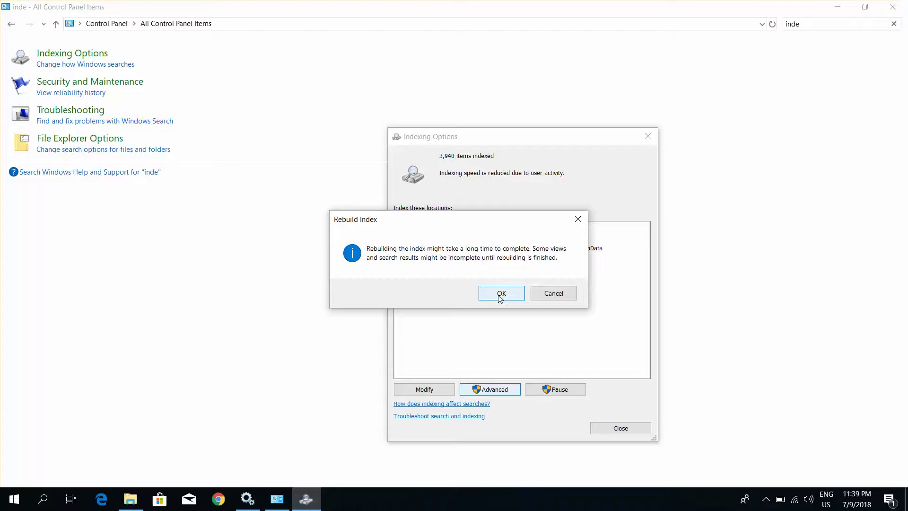
pyautogui.click(500, 294)
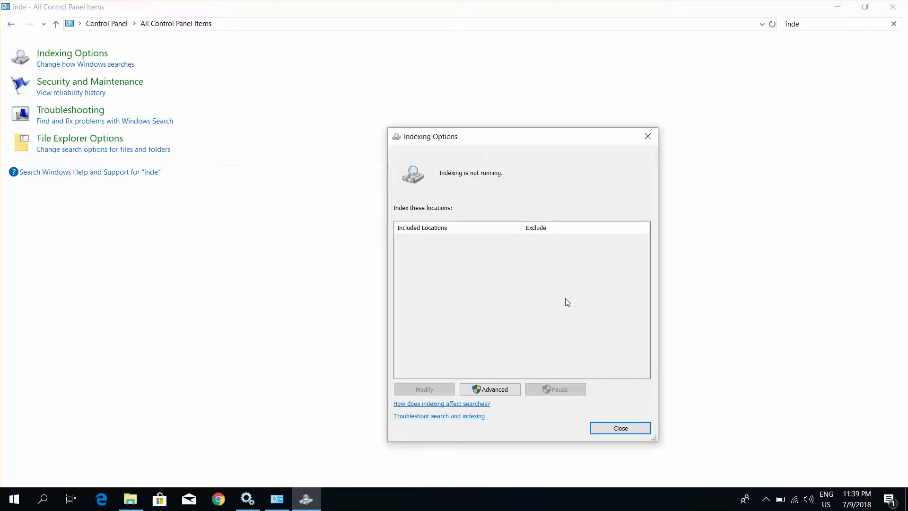
# Step: Close and reopen Indexing Options from Control Panel to check the rebuilt index's status and item count
pyautogui.click(630, 429)
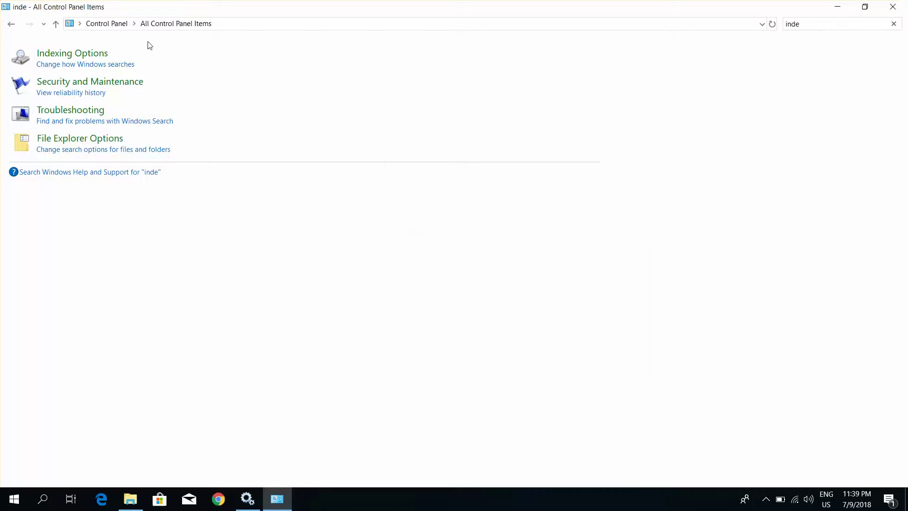
pyautogui.click(93, 56)
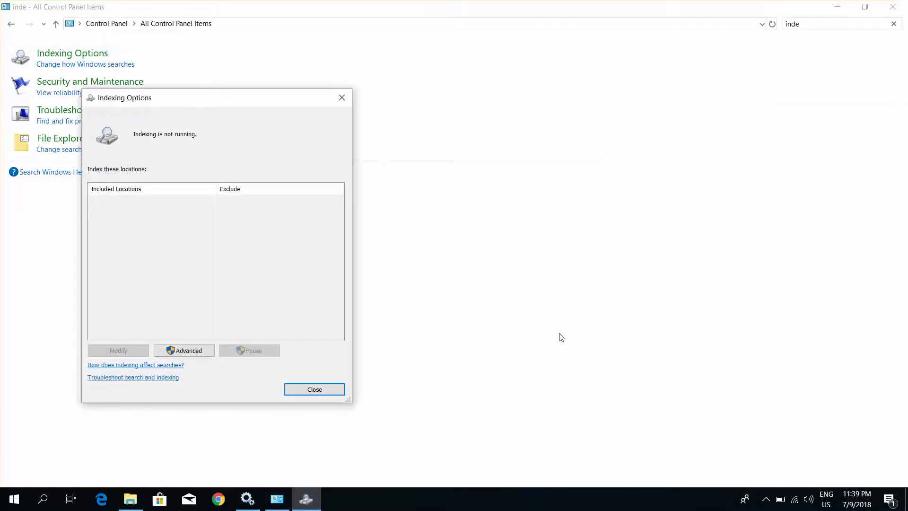
pyautogui.moveTo(170, 100); pyautogui.dragTo(435, 104)
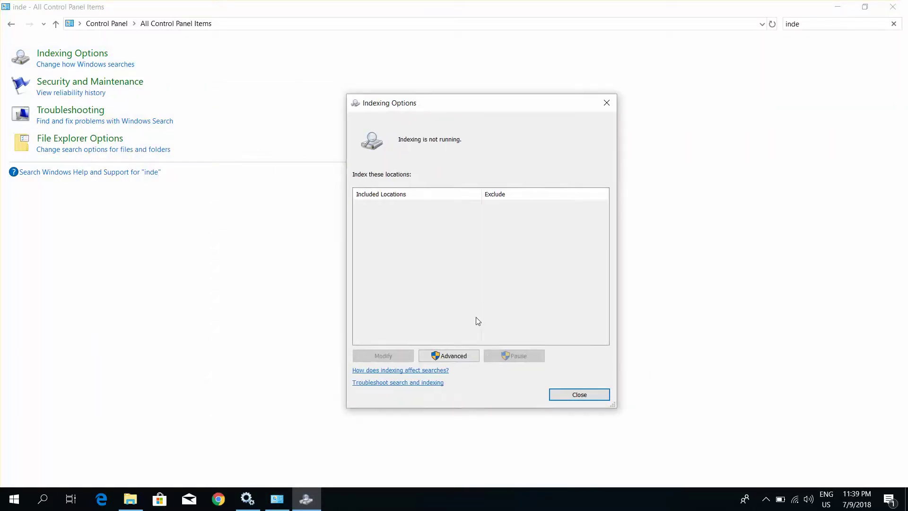